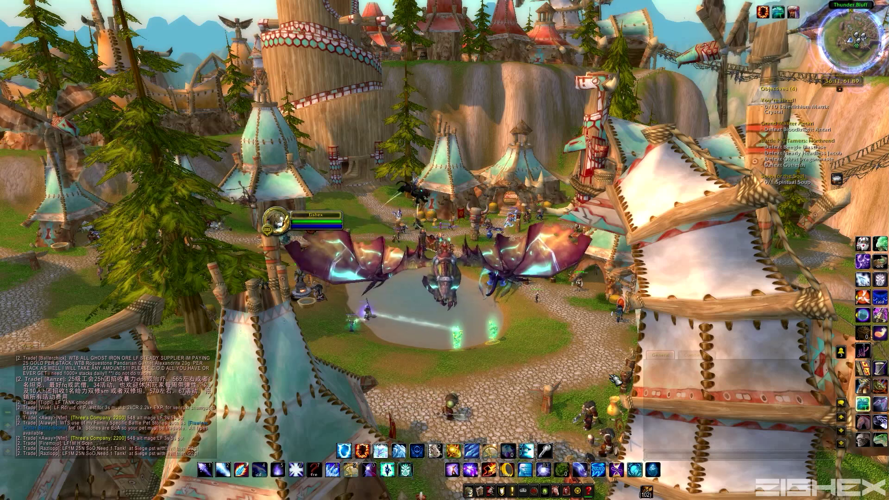
# Enter the /tsm command in the chat line
pyautogui.press('Return')
pyautogui.write('/tsm')
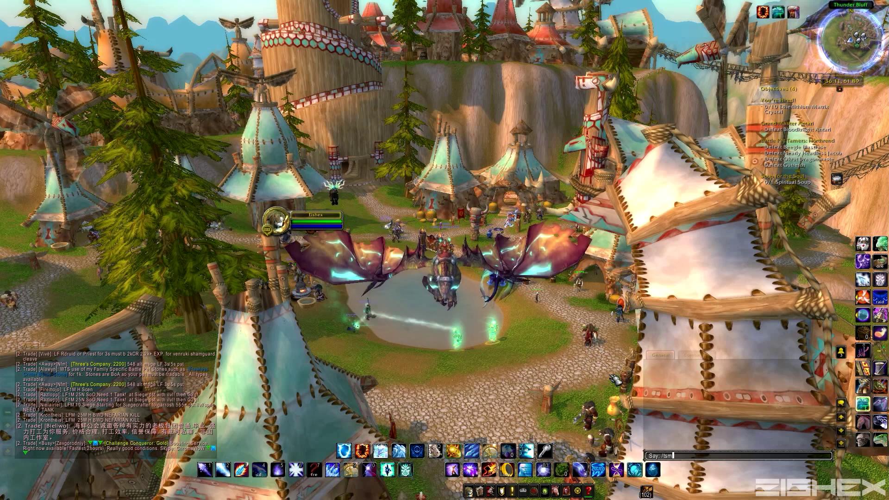
# Send /tsm to open the TradeSkillMaster v2.8.3 window on its Info / Help page
pyautogui.press('Return')
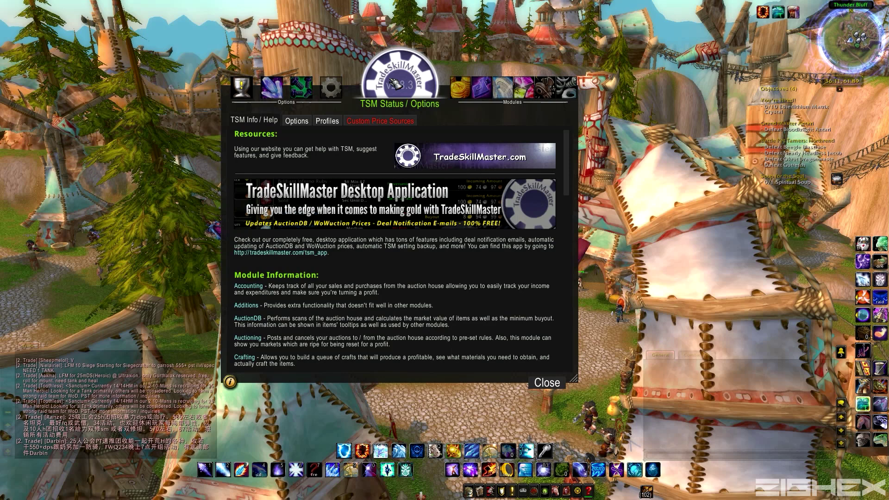
# Nudge the TSM window right and scroll Info / Help down to the Module Information list
pyautogui.moveTo(473, 133); pyautogui.dragTo(488, 133)
pyautogui.scroll(-2, 499, 303)
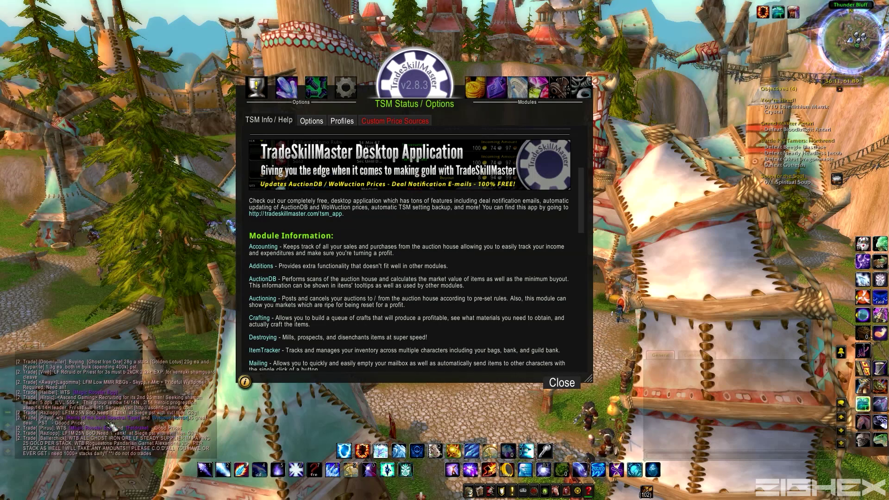
pyautogui.scroll(-1, 341, 254)
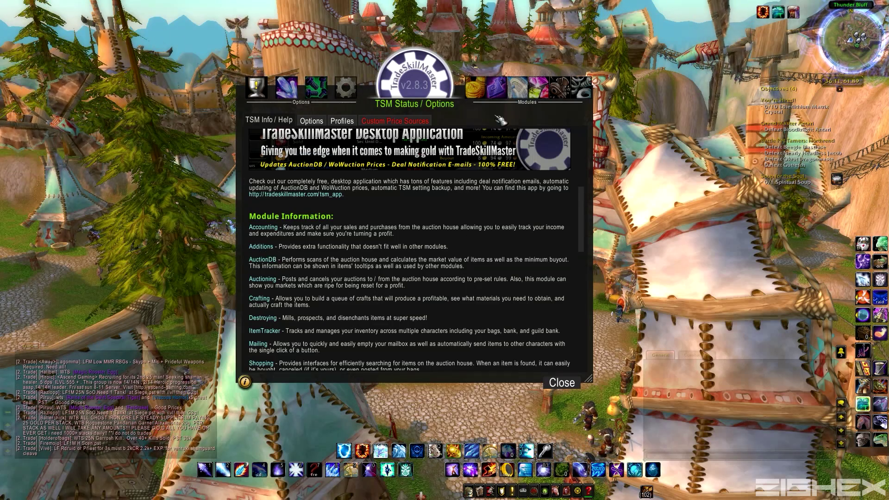
# Show the Additions page with Auction Buys, Auction Sales and Vendor Buying enabled
pyautogui.click(497, 89)
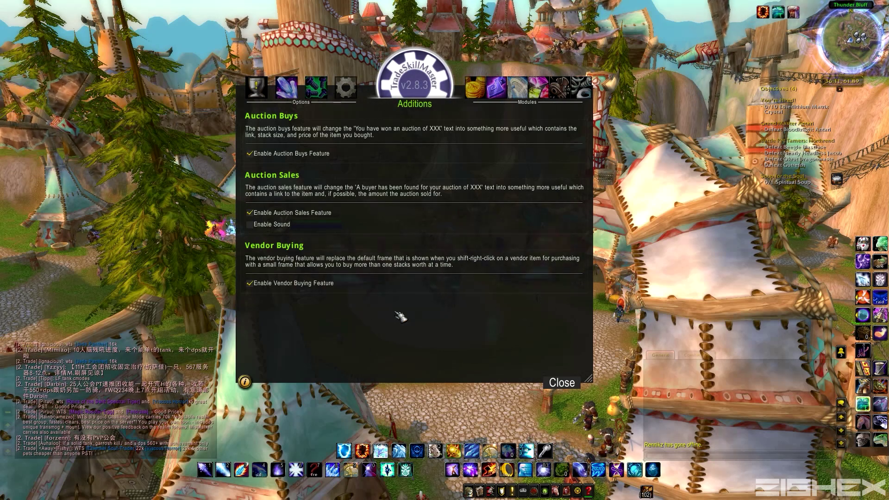
# Go back to TSM Info / Help and scroll the module descriptions down to Mailing
pyautogui.click(255, 87)
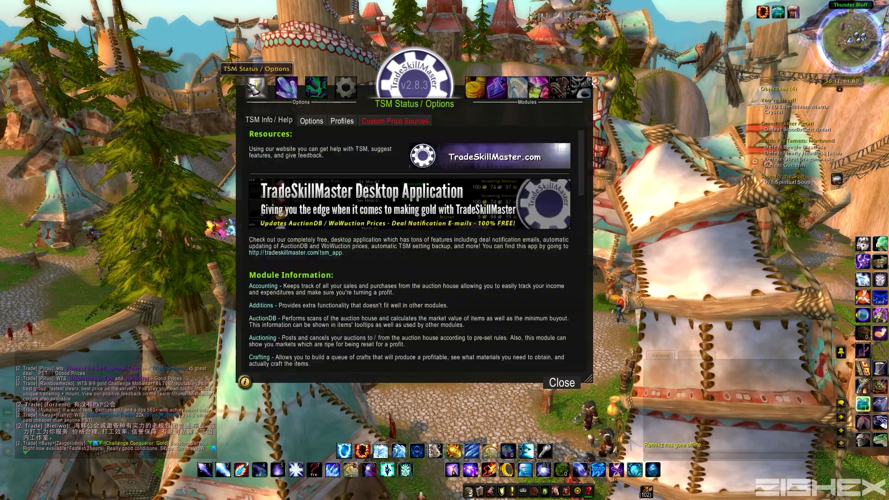
pyautogui.scroll(-2, 277, 300)
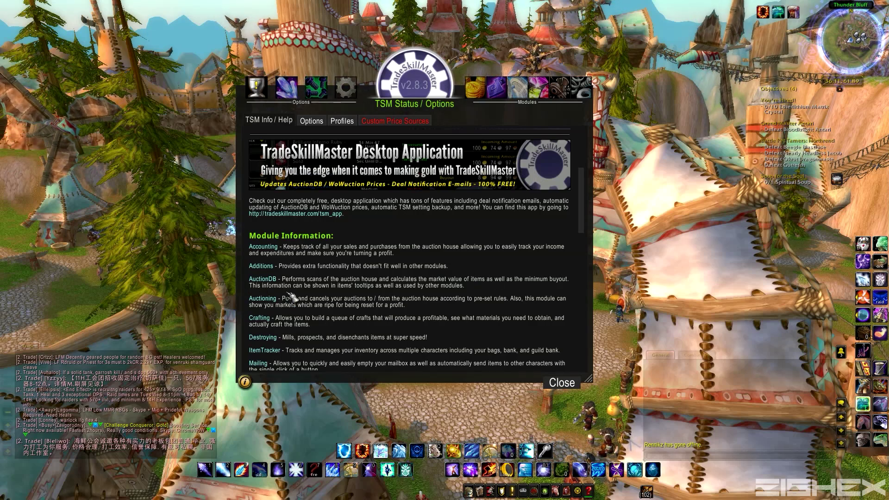
pyautogui.scroll(-1, 361, 310)
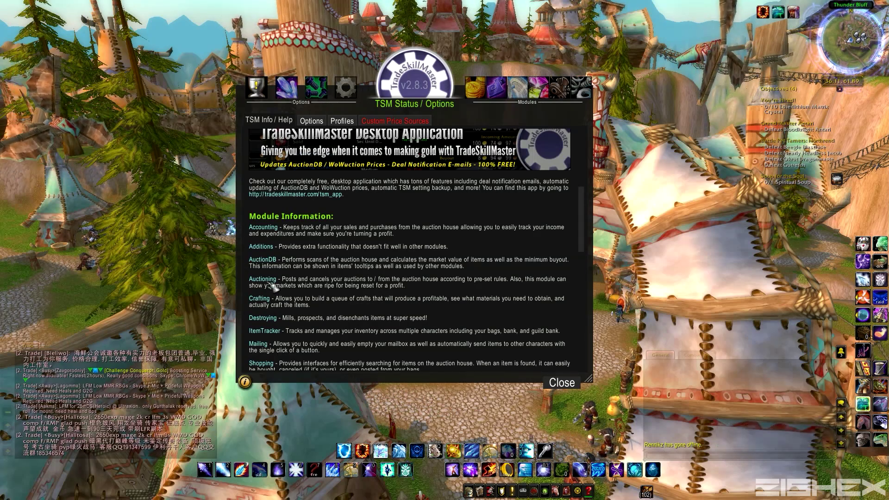
# Scroll the Module Information list further to show Shopping and Warehousing
pyautogui.scroll(-1, 386, 306)
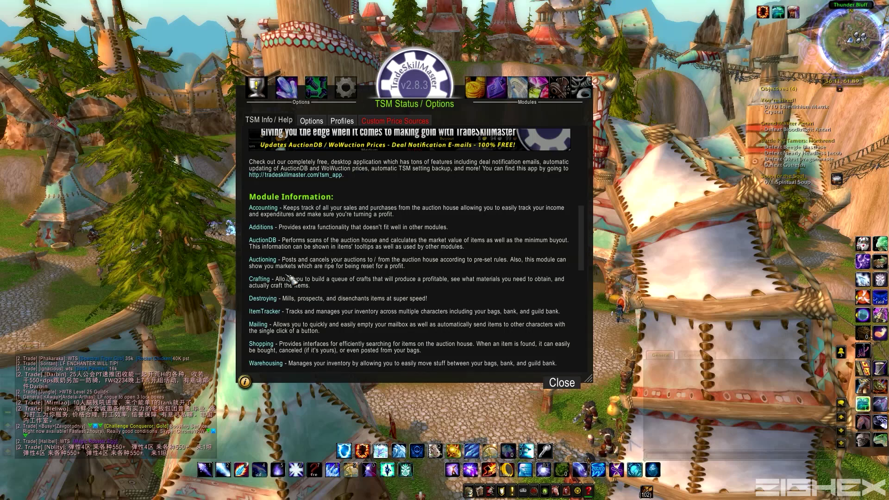
# Scroll the module descriptions past WoWuction to the TradeSkillMaster Team heading
pyautogui.scroll(-1, 324, 305)
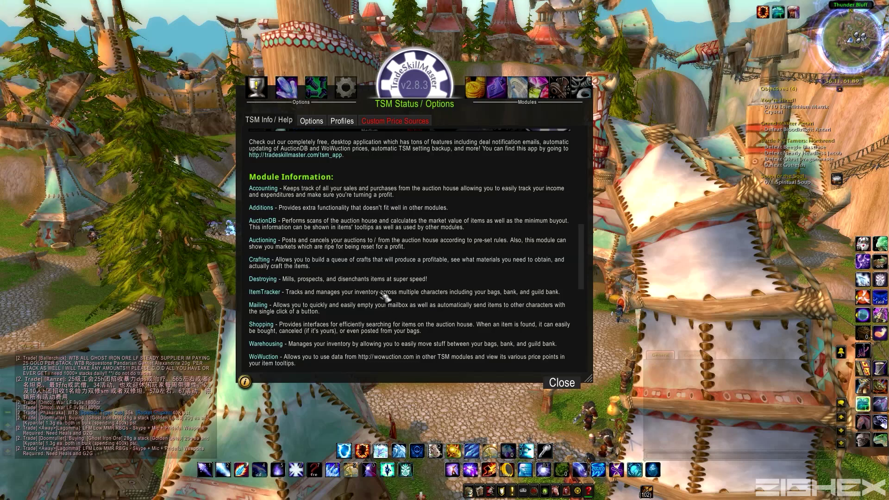
pyautogui.scroll(-2, 384, 296)
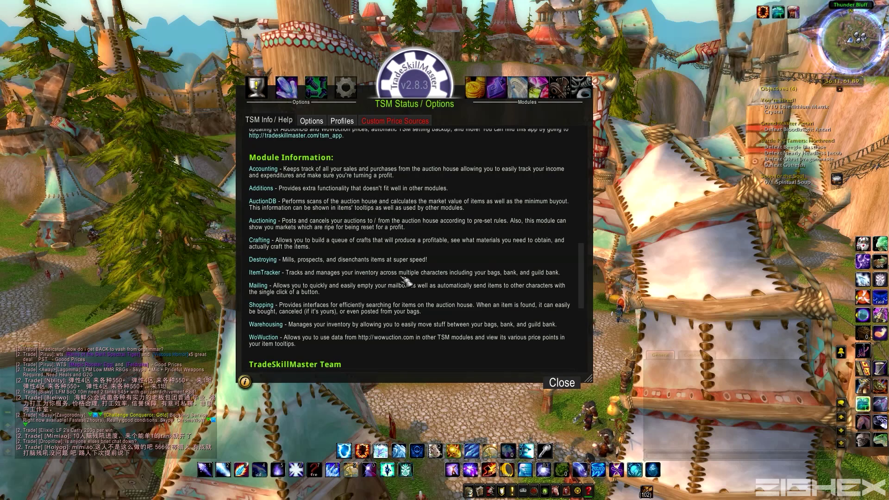
pyautogui.scroll(-3, 397, 314)
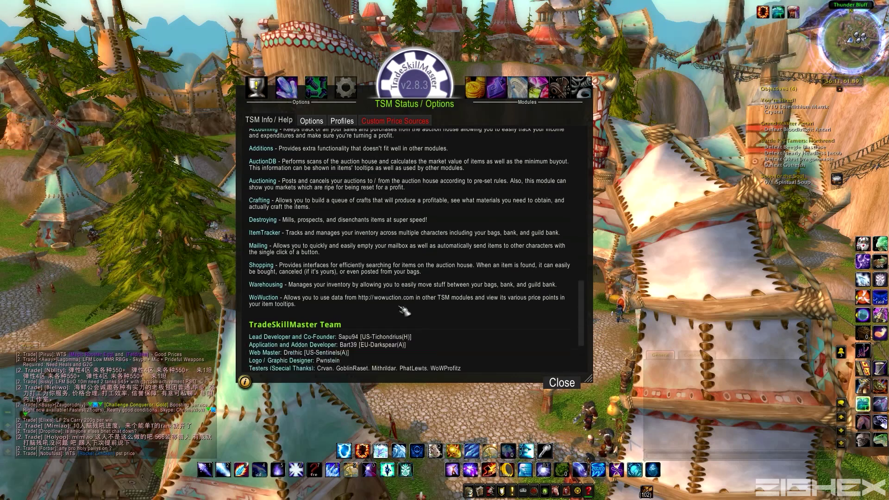
pyautogui.scroll(3, 396, 315)
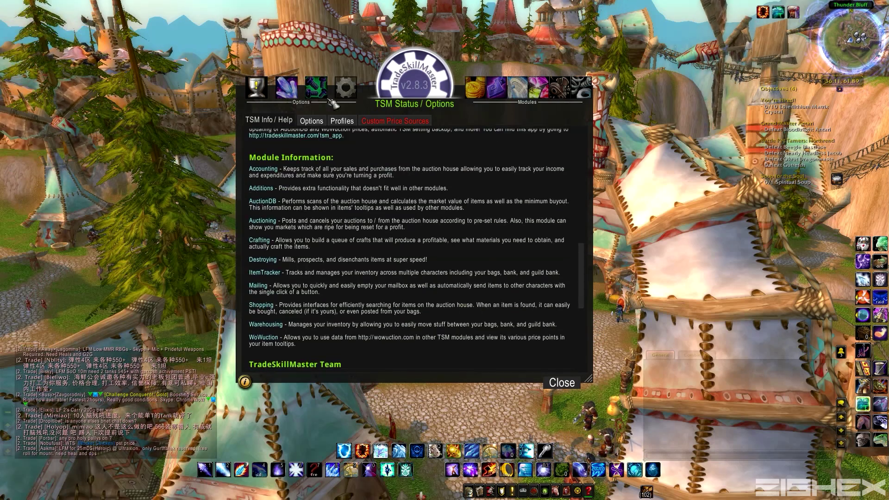
# Show the Profiles page, with Default as the current database profile
pyautogui.click(343, 122)
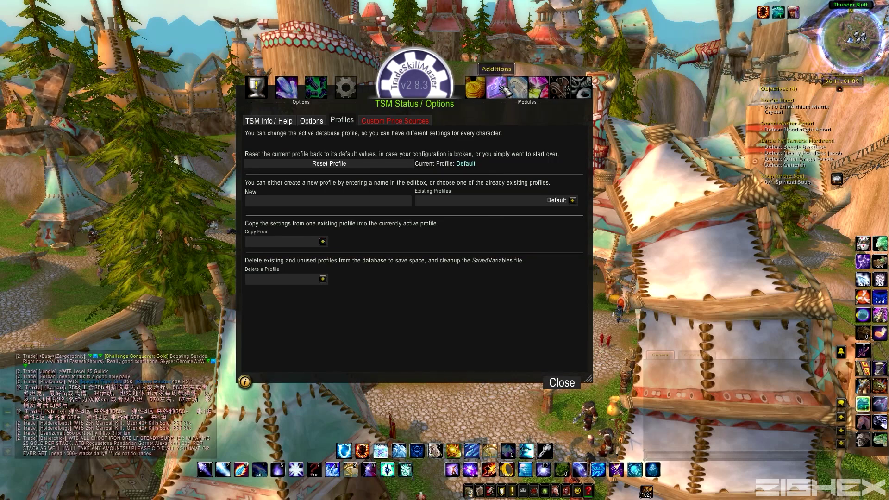
# Open the Accounting module's Revenue > Sales log and scroll through the sales
pyautogui.click(475, 87)
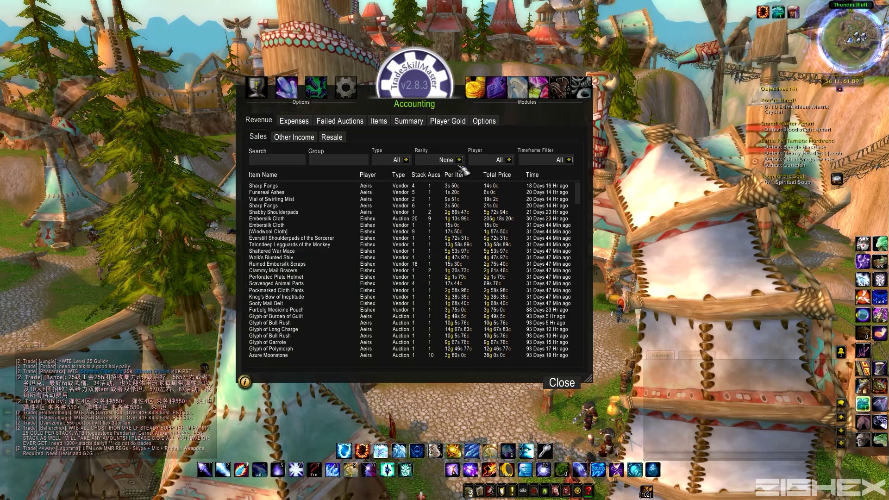
pyautogui.scroll(-10, 526, 253)
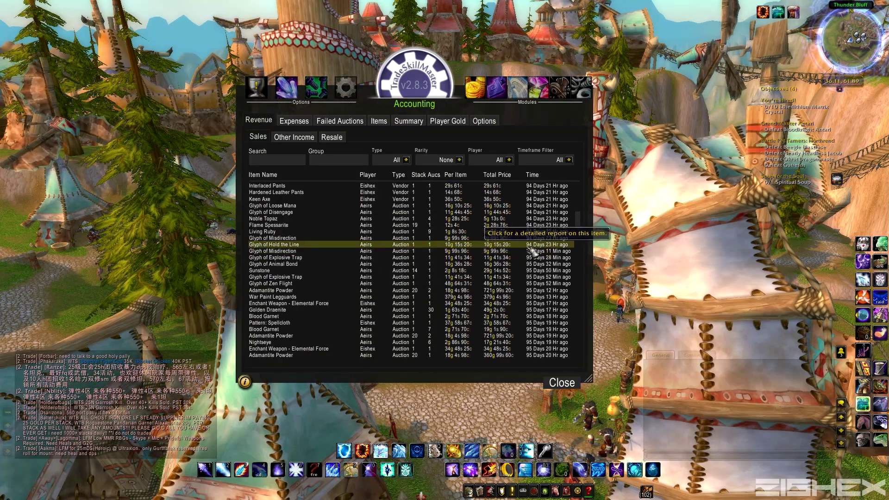
pyautogui.scroll(-10, 508, 277)
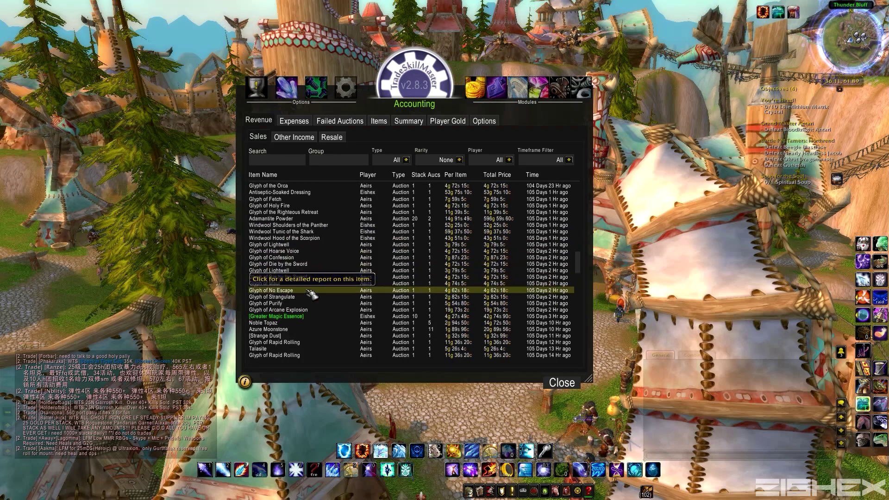
pyautogui.scroll(-10, 420, 270)
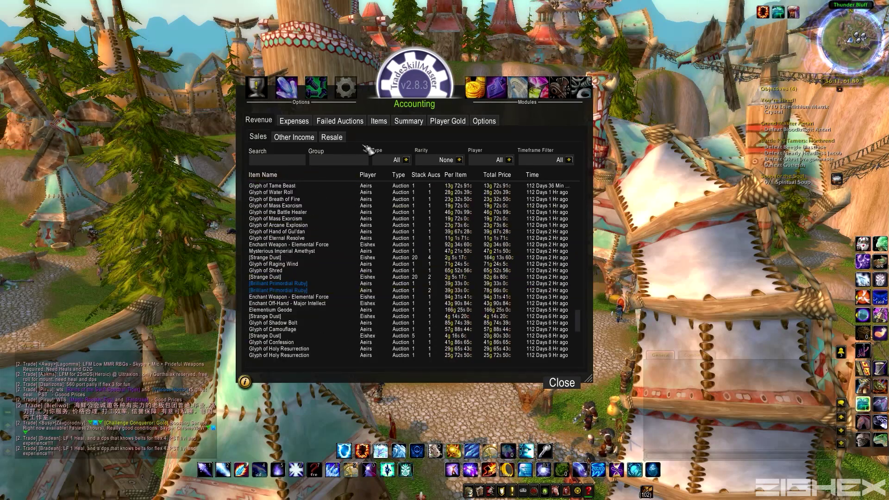
# Search the sales log for 'glyph of black' to list the five Glyph of Black Ice sales
pyautogui.write('glypg of b')
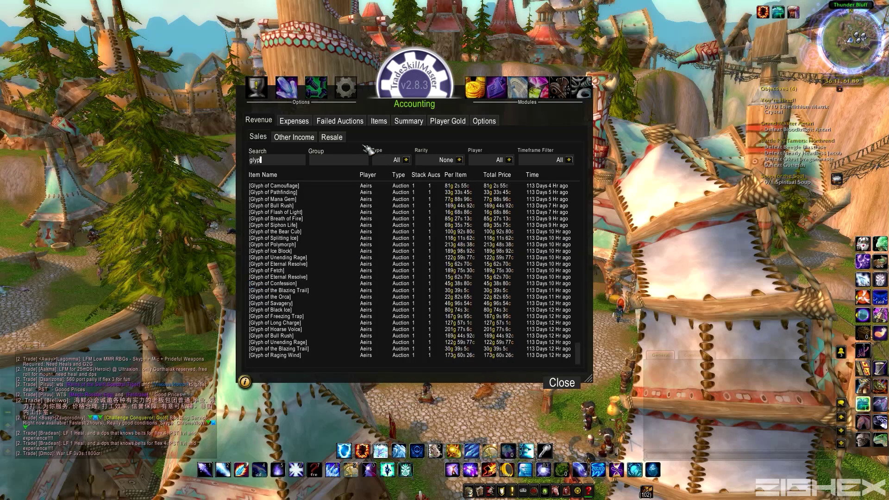
pyautogui.press('BackSpace')
pyautogui.press('BackSpace')
pyautogui.press('BackSpace')
pyautogui.press('BackSpace')
pyautogui.press('BackSpace')
pyautogui.press('BackSpace')
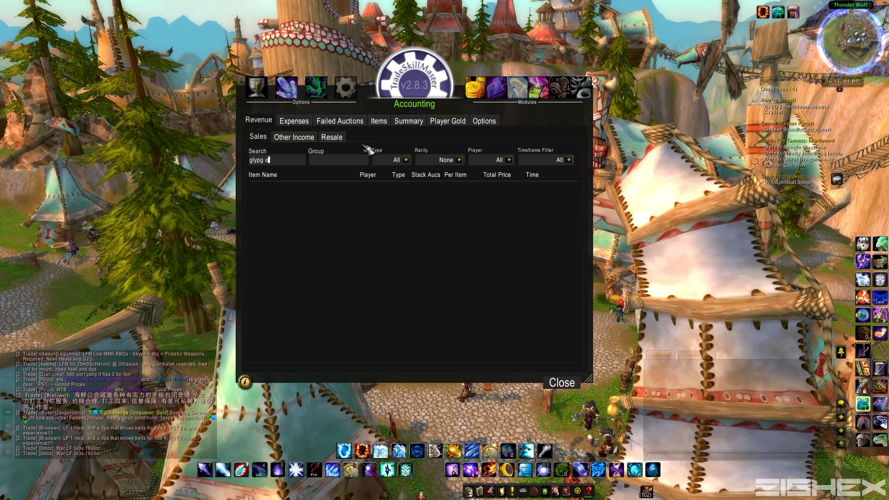
pyautogui.write('h of black')
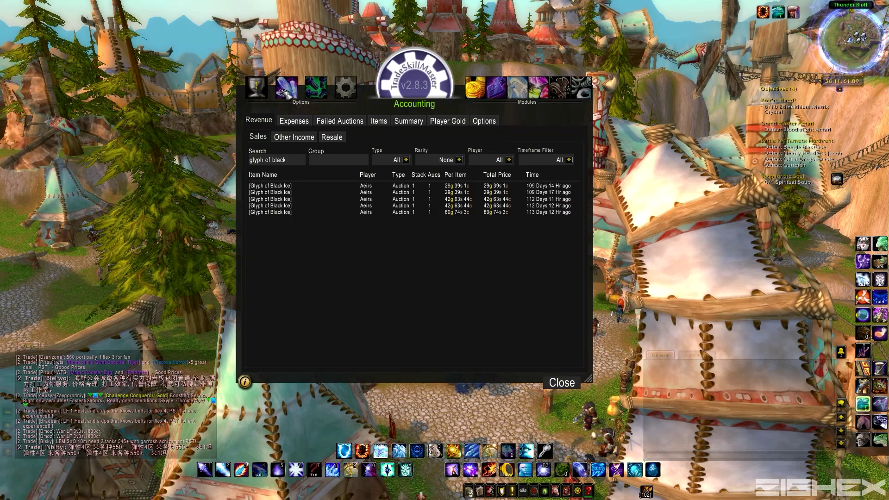
# Switch to the Groups page showing the profession group tree and New Group form
pyautogui.click(257, 90)
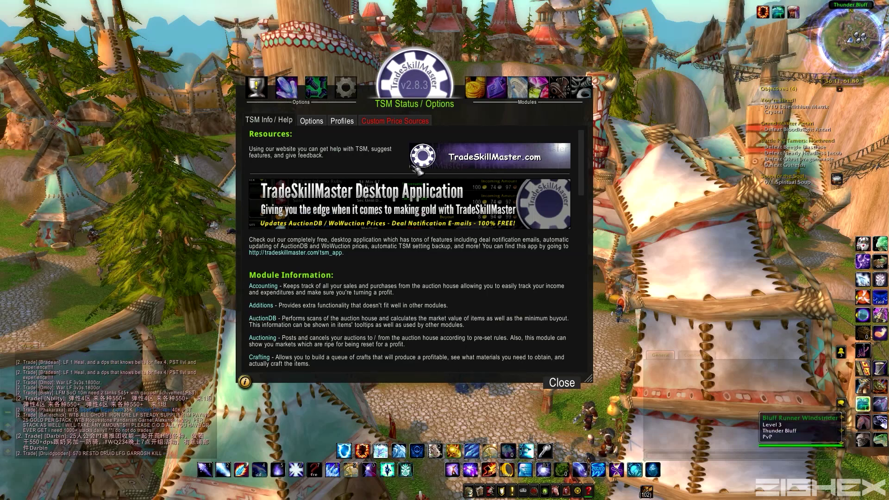
pyautogui.click(287, 88)
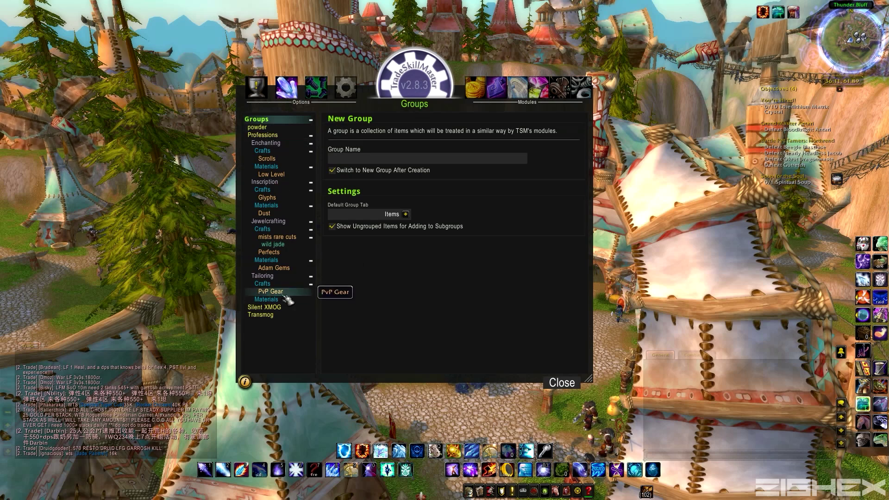